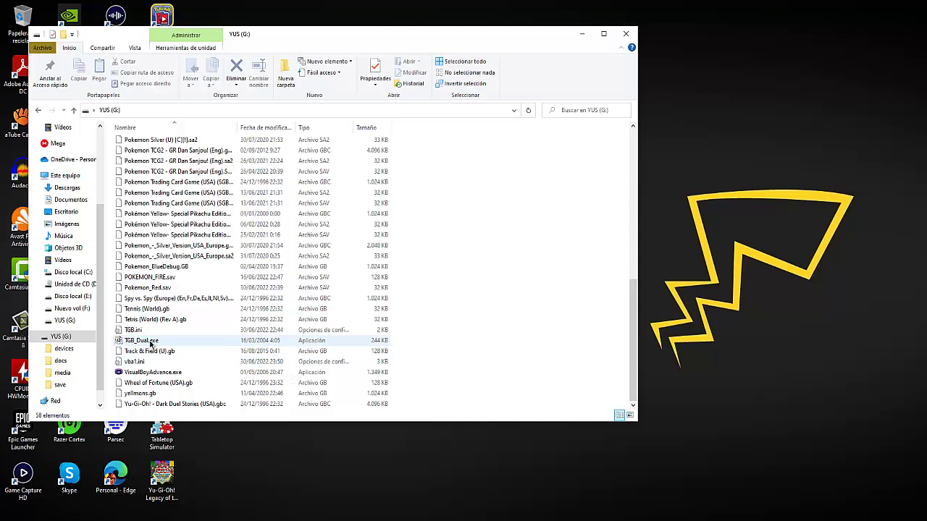
Step: Launch TGB_Dual.exe from the YUS (G:) drive and open its Netplay settings
double_click(150, 341)
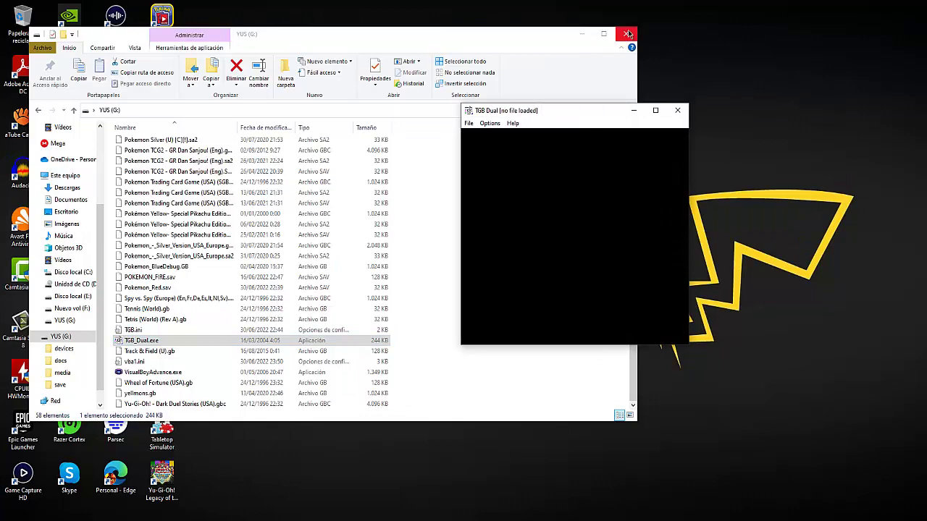
click(628, 34)
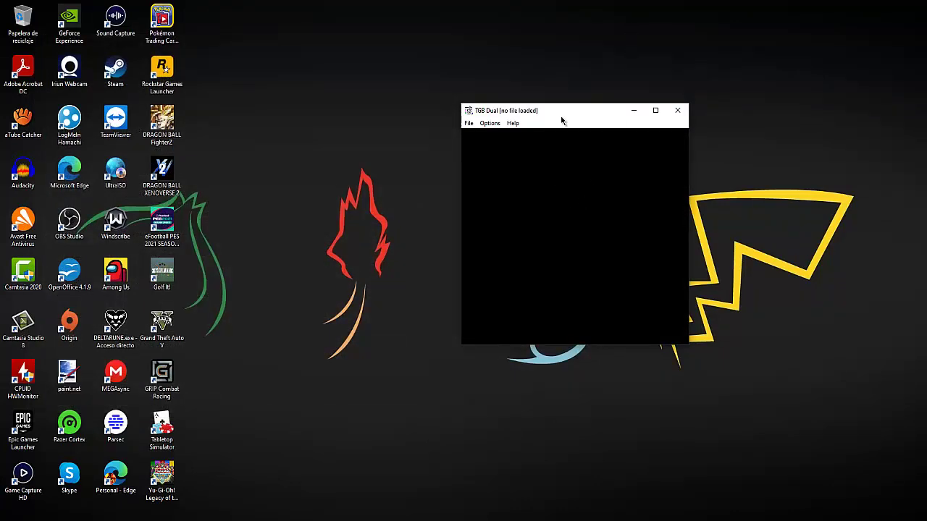
drag(562, 115, 530, 134)
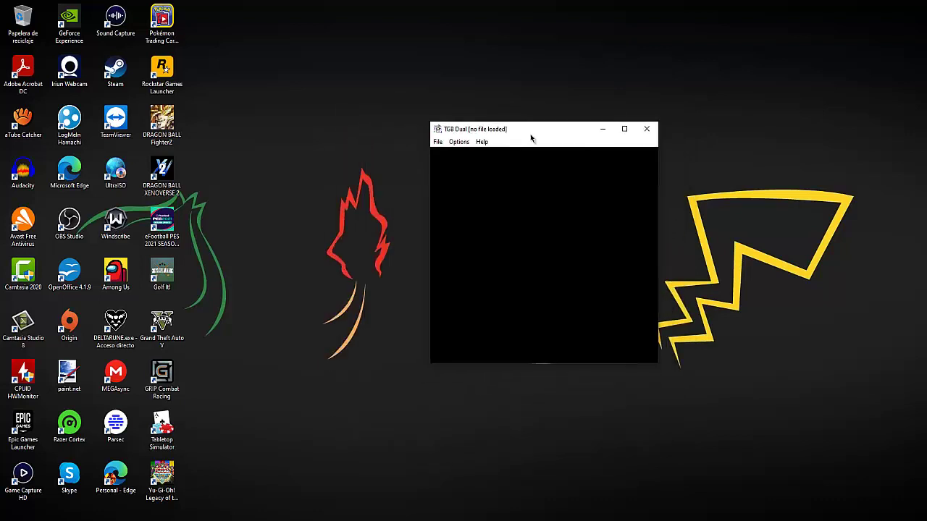
click(438, 142)
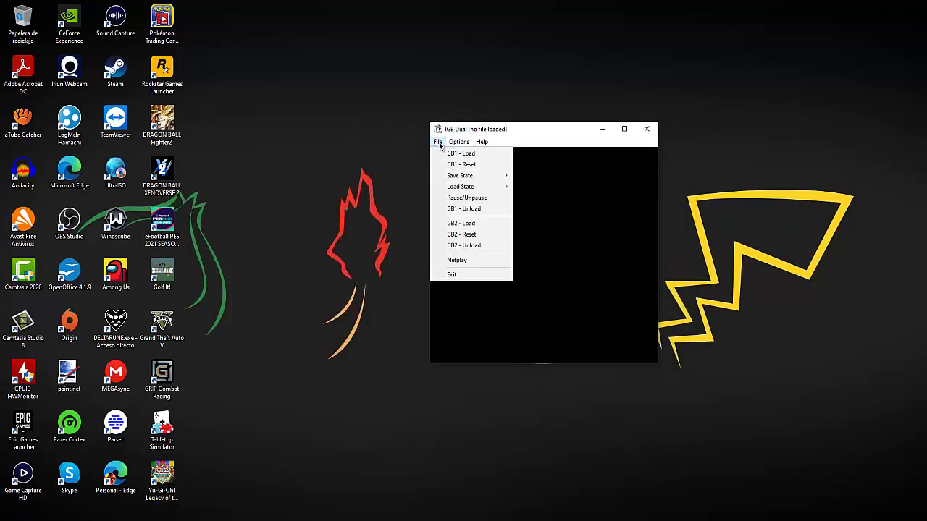
click(456, 260)
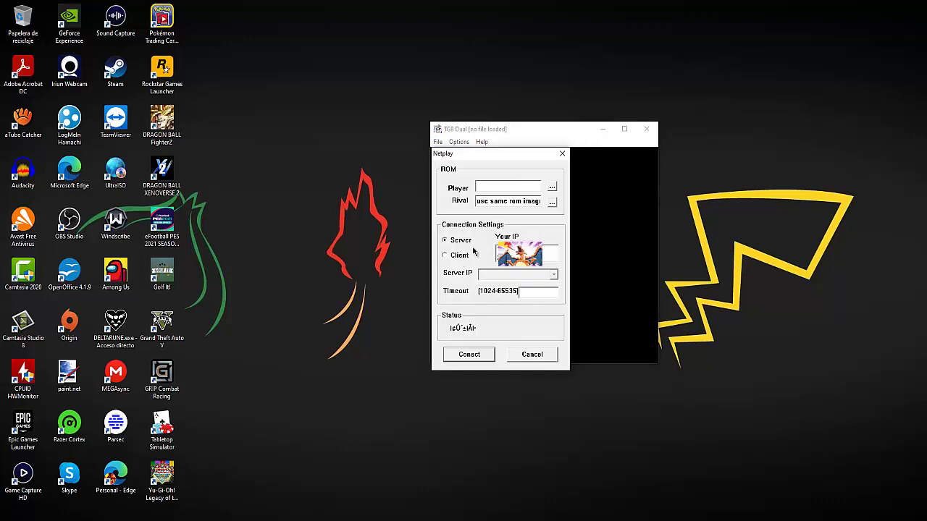
Step: Browse the ROM files available for the Netplay Player slot and leave without loading one
click(551, 188)
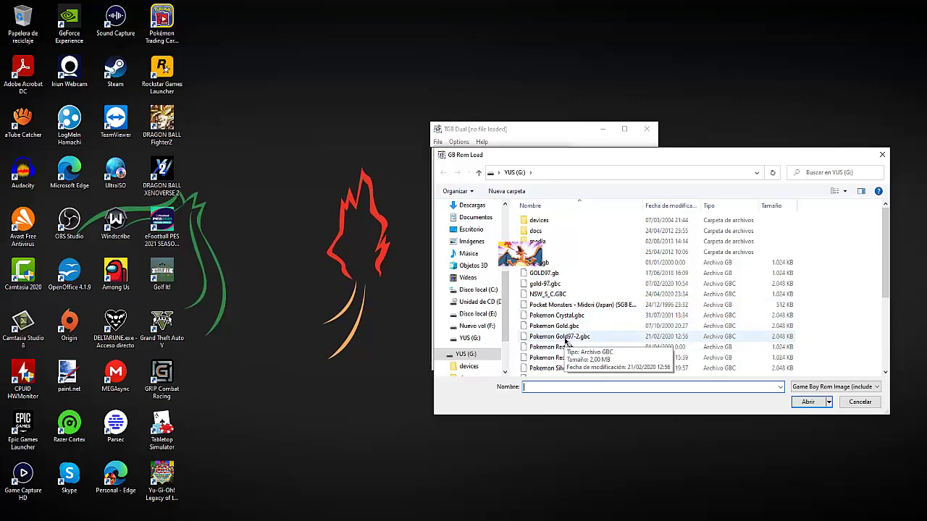
scroll(617, 306, down, 4)
scroll(612, 318, up, 4)
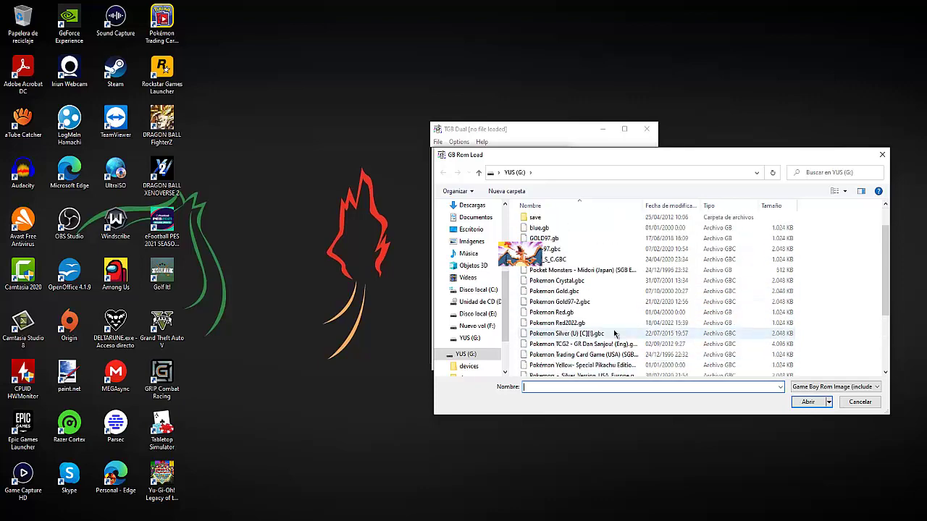
scroll(604, 341, down, 2)
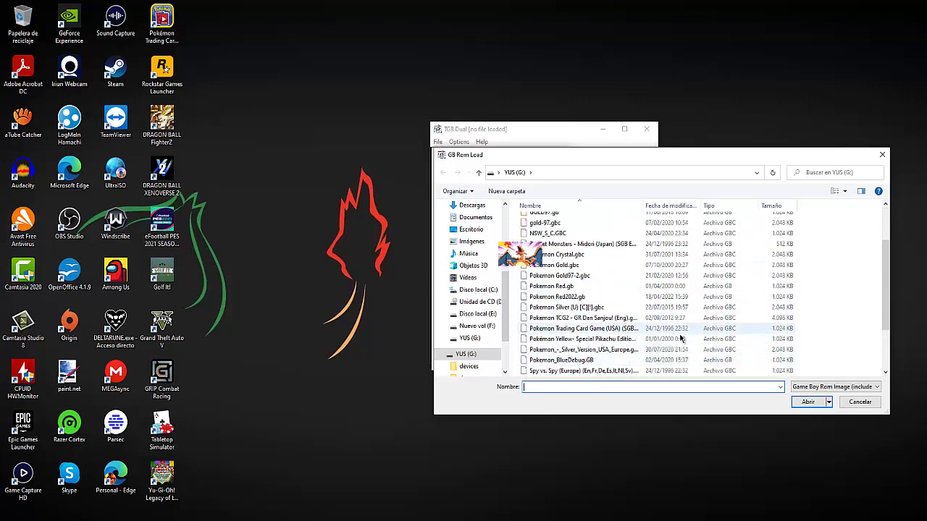
click(861, 402)
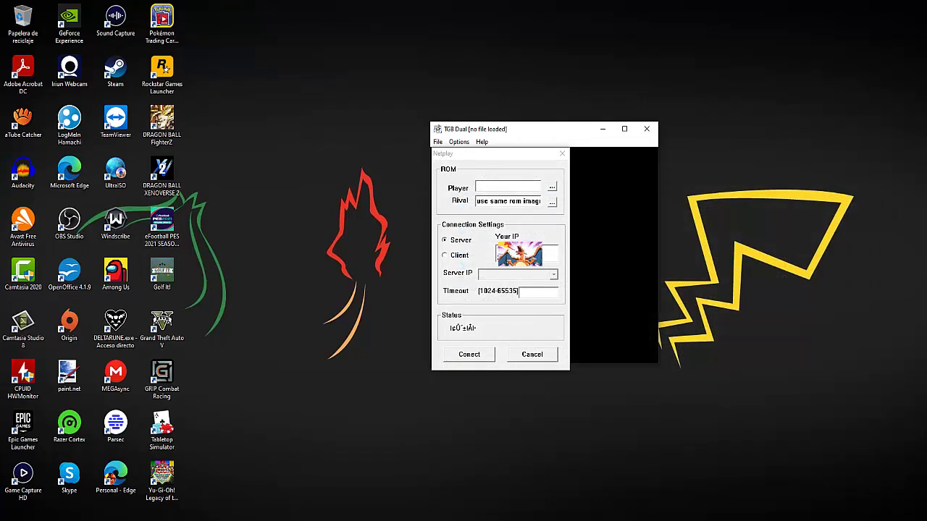
Step: Browse the ROM files available for the Netplay Rival slot and leave without loading one
click(552, 203)
scroll(565, 290, down, 4)
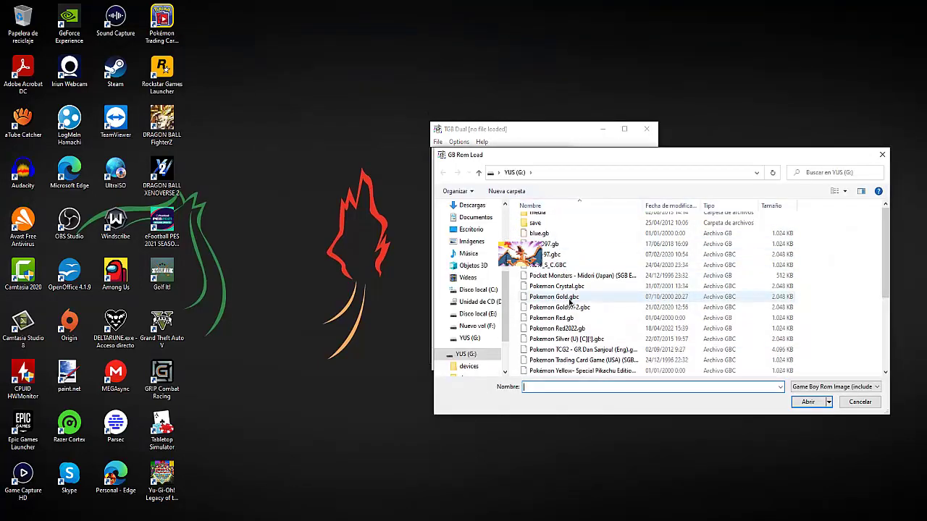
scroll(570, 303, up, 5)
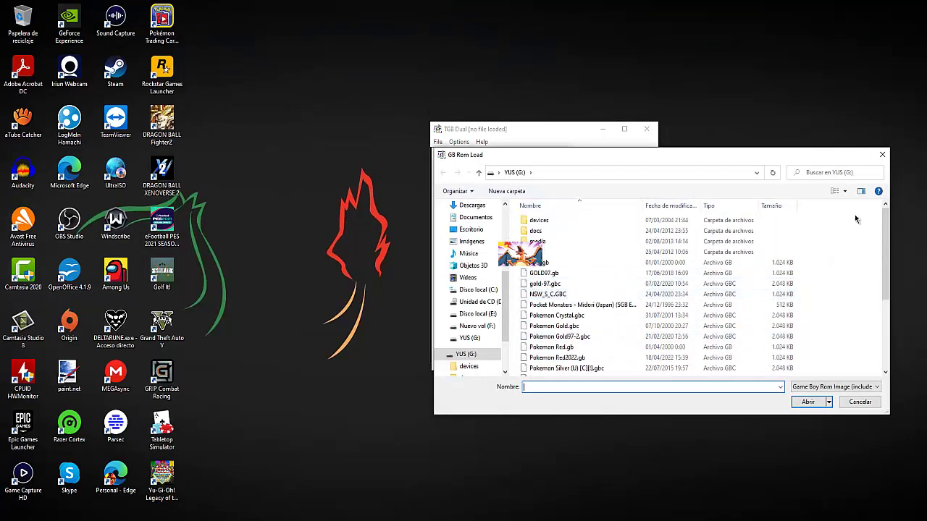
click(881, 155)
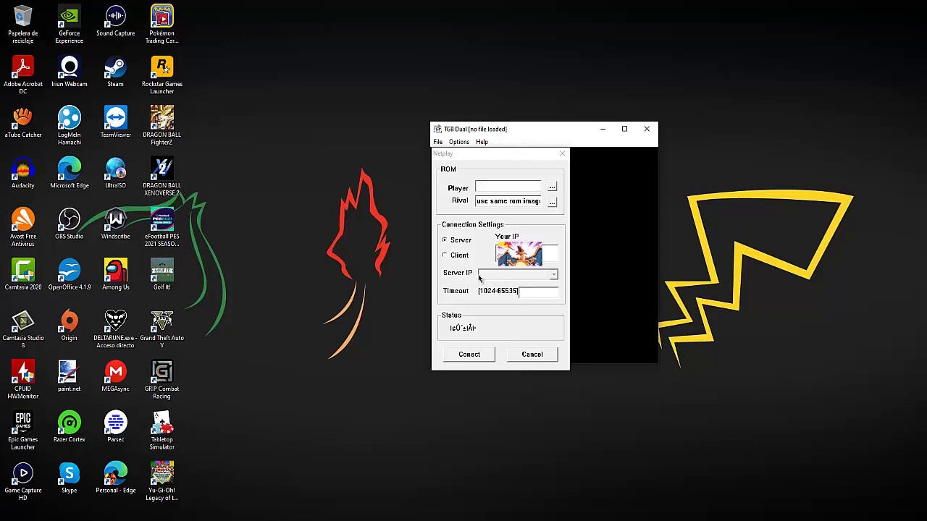
Step: Enter 65535 as the Netplay timeout, discard the settings and close TGB Dual
click(545, 294)
text(65535)
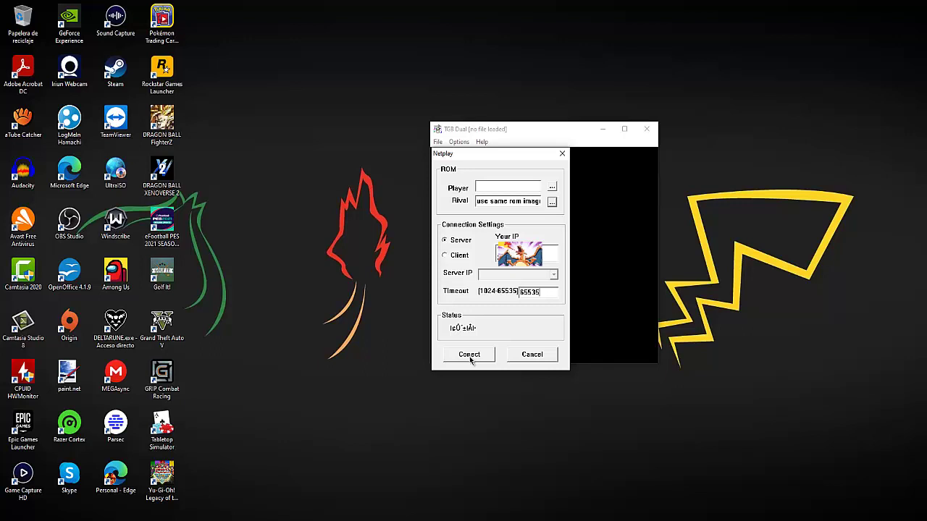
click(531, 355)
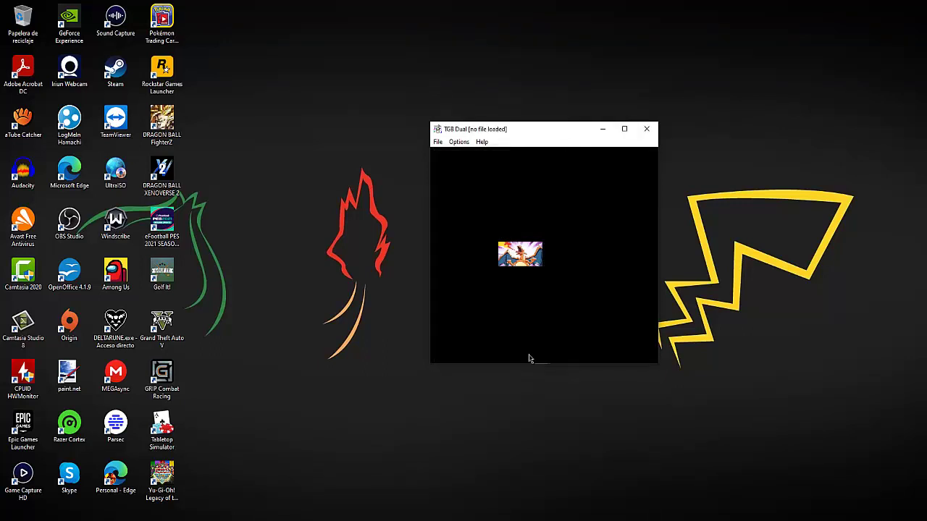
click(644, 129)
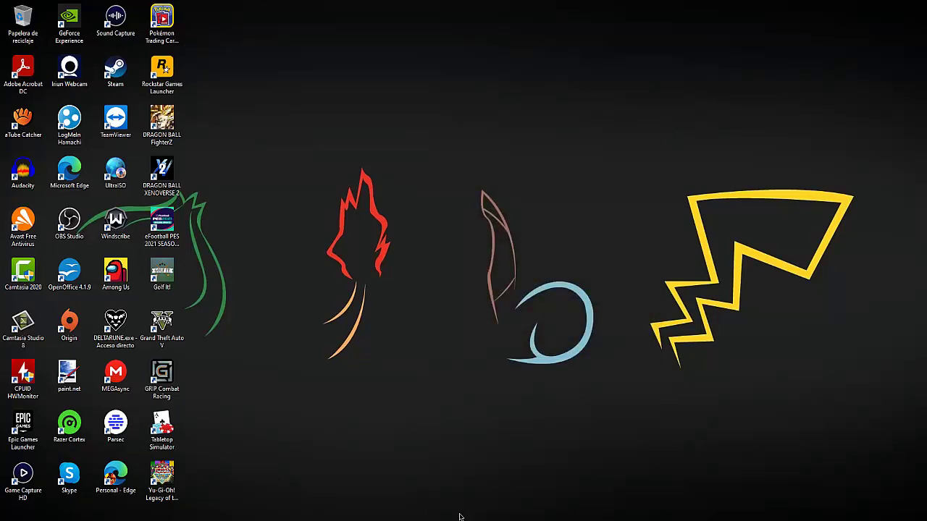
Step: Launch VisualBoyAdvance.exe from the YUS (G:) drive and close the file browser
key(super+e)
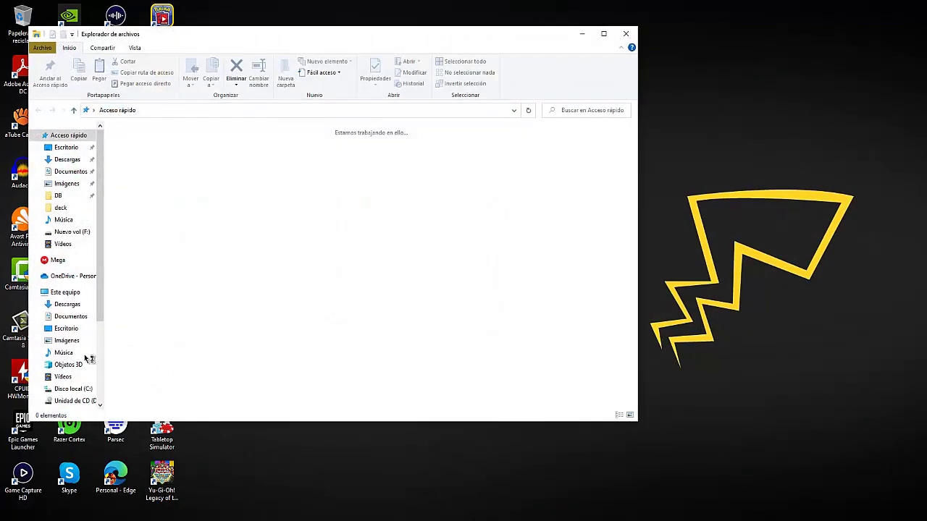
scroll(69, 363, down, 1)
click(66, 360)
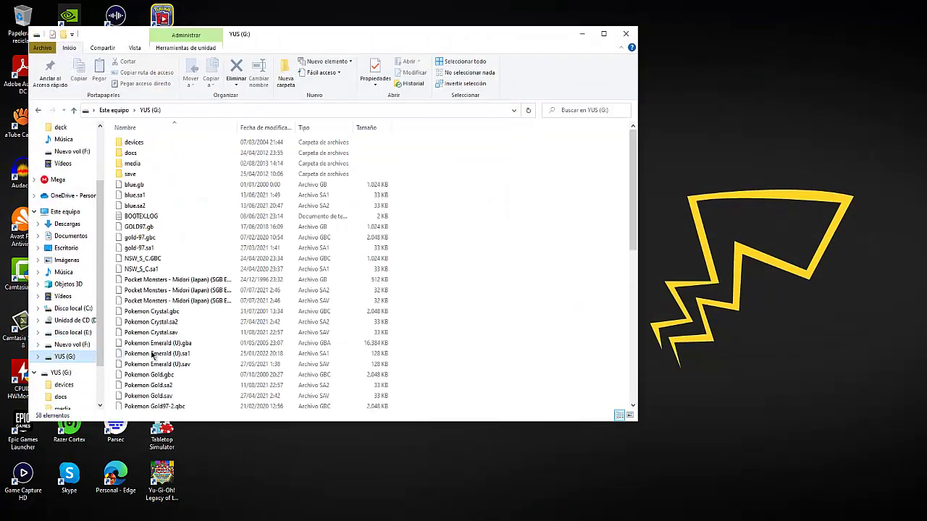
scroll(152, 356, down, 10)
double_click(152, 373)
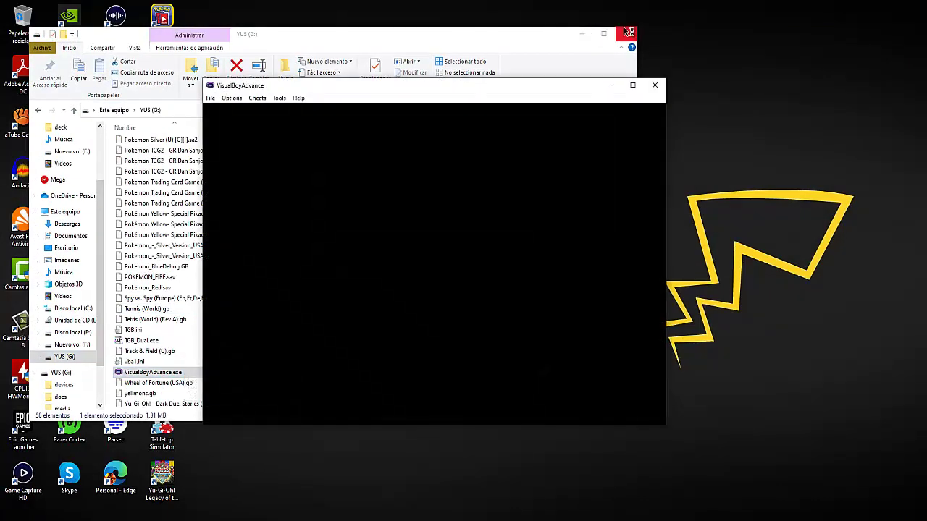
click(628, 32)
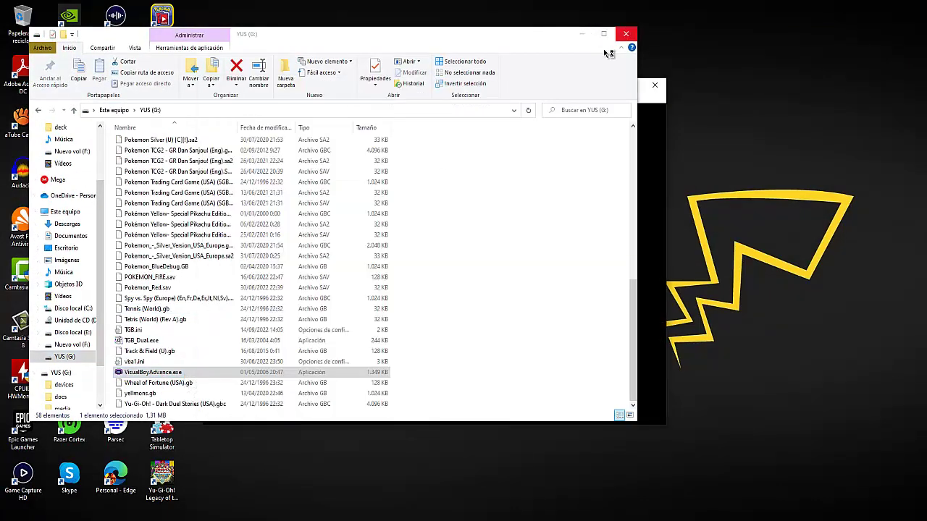
Step: Load the Pokemon Emerald (U).gba ROM and continue the saved game, moving the character one tile down
click(214, 100)
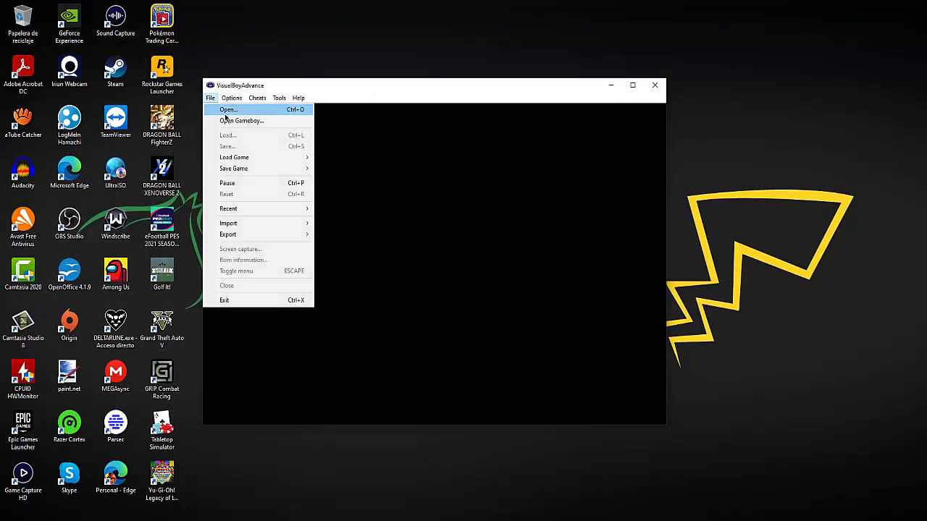
click(226, 111)
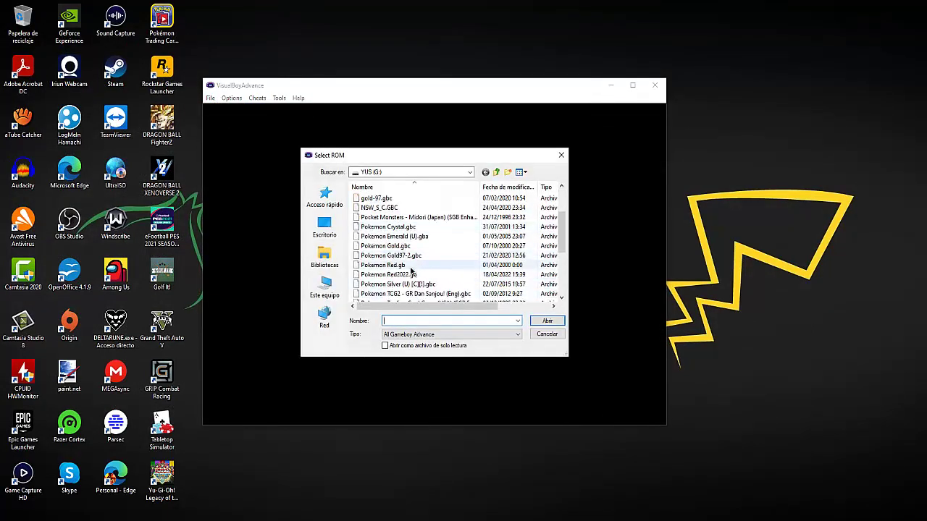
click(413, 236)
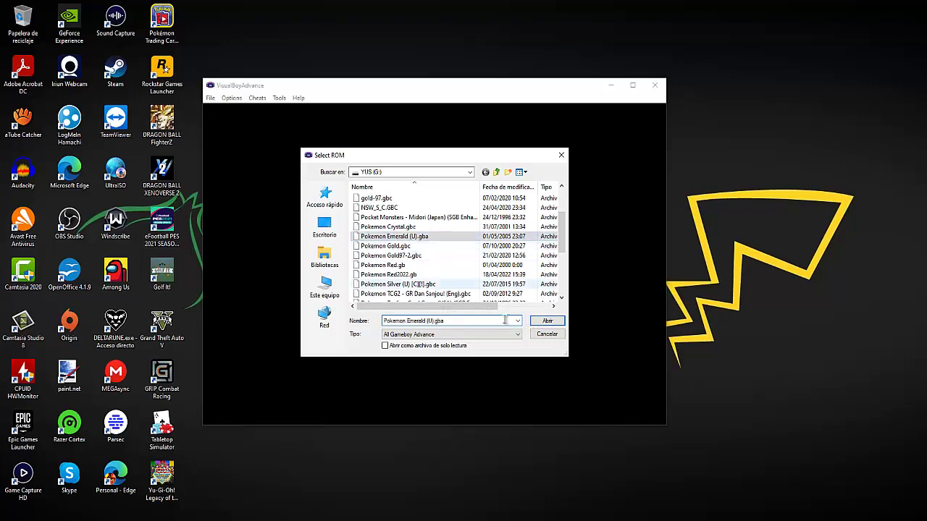
key(Return)
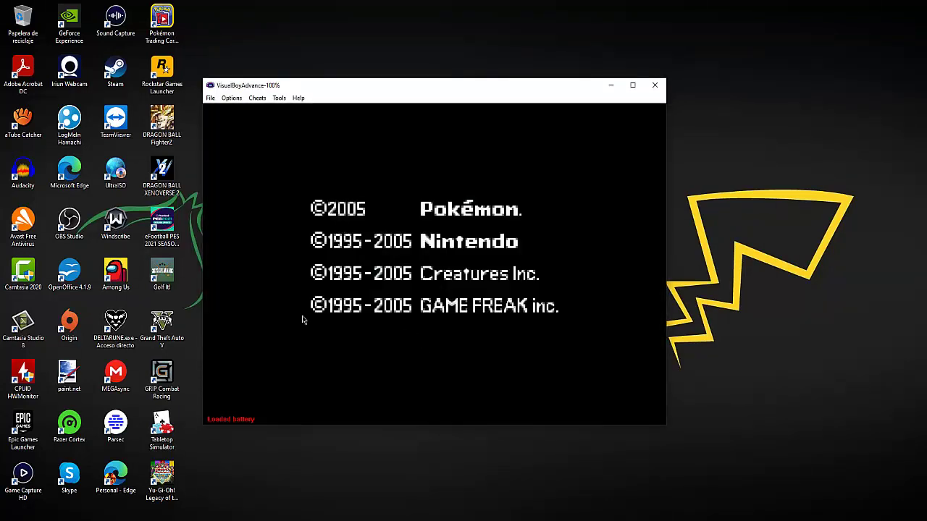
key(Return)
key(z)
key(z)
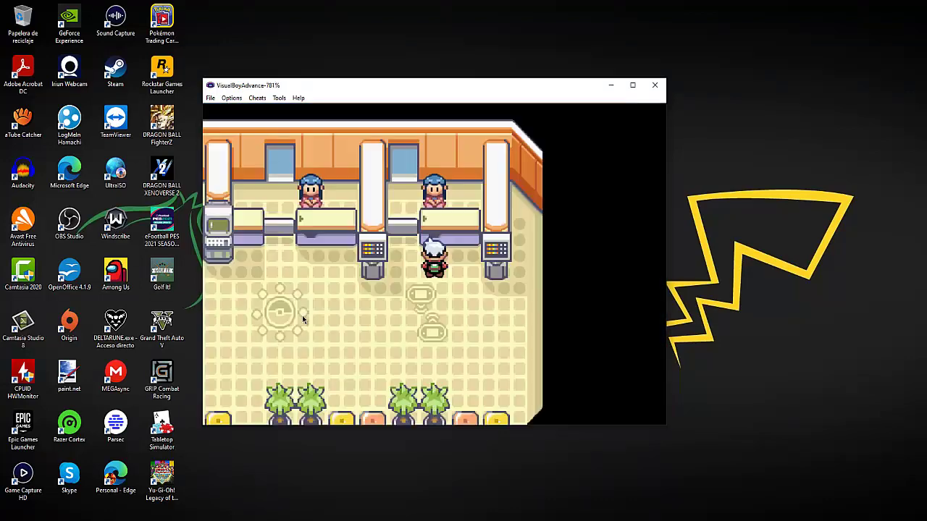
key(Down)
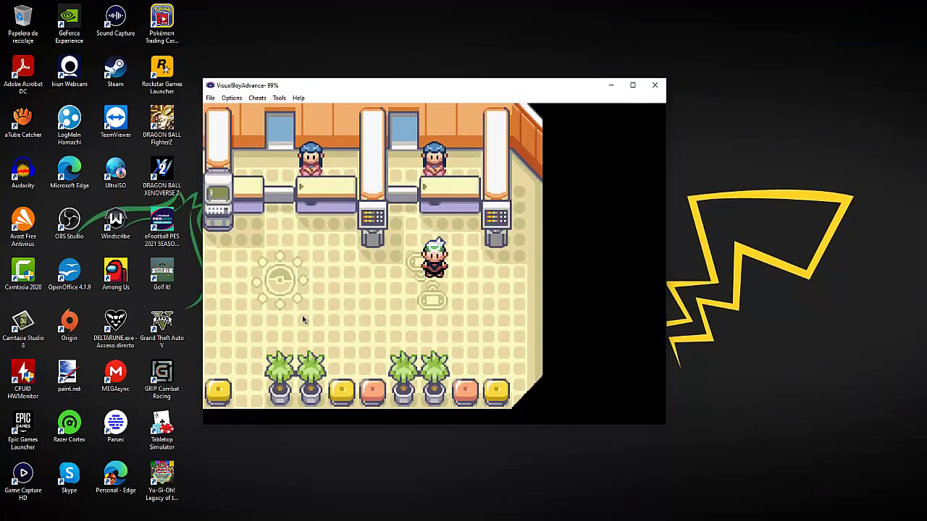
Step: Review the Pokémon in the party and return to the game room
key(Return)
key(Down)
key(z)
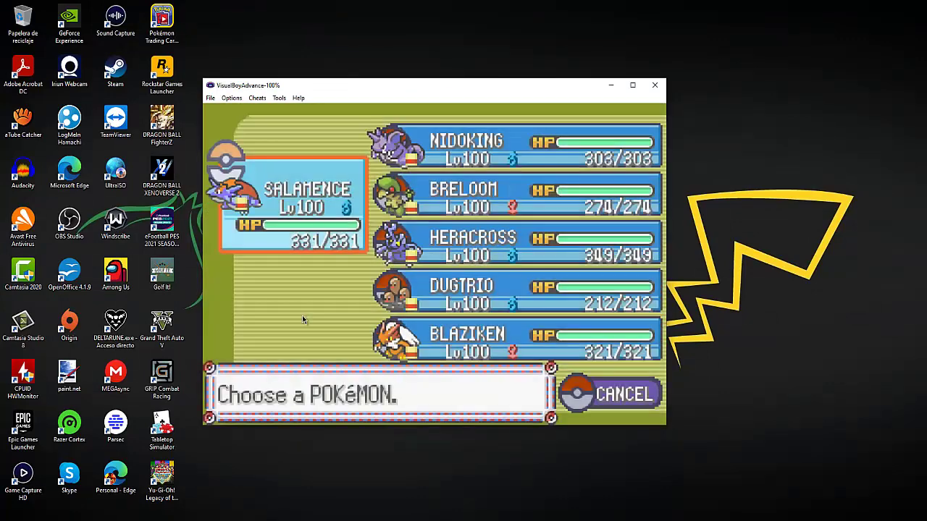
key(Down)
key(Down)
key(Down)
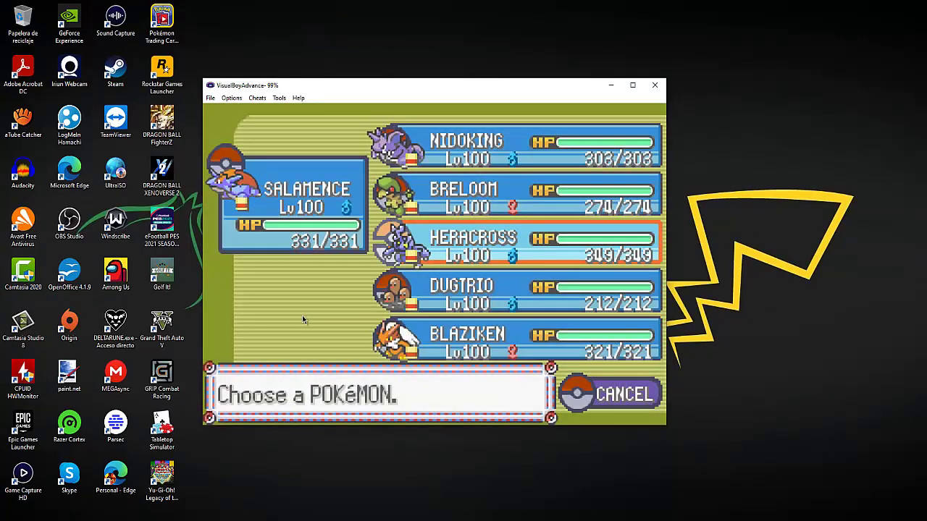
key(x)
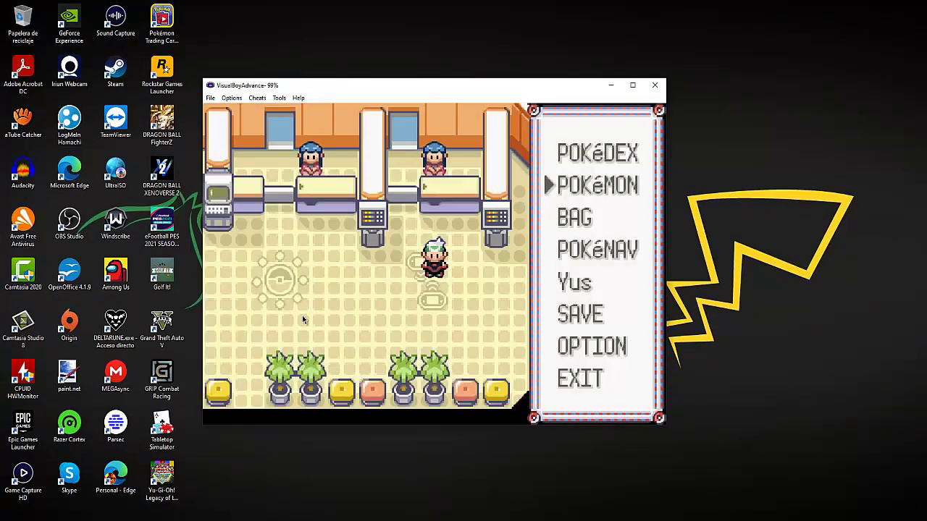
key(x)
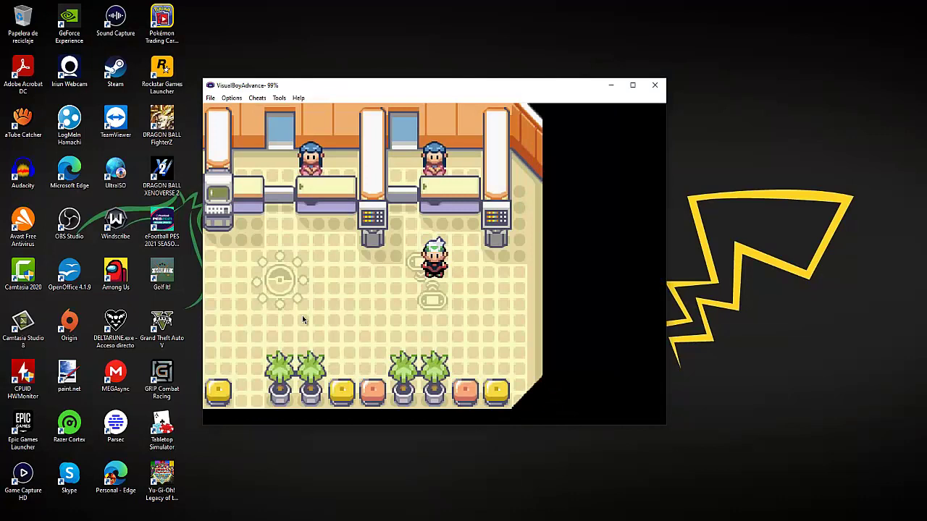
Step: Open the emulator's link settings, check the link timeout value and select the Network connection type
click(232, 98)
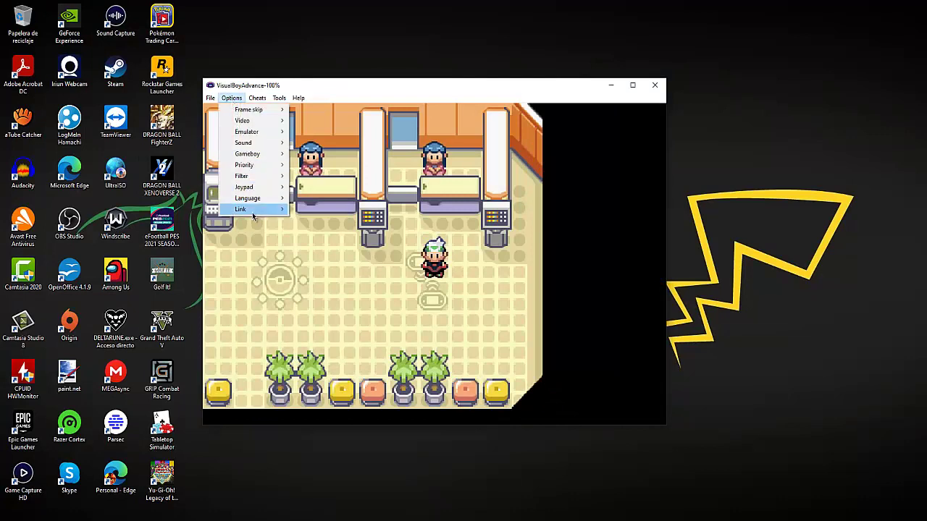
mouse_move(252, 212)
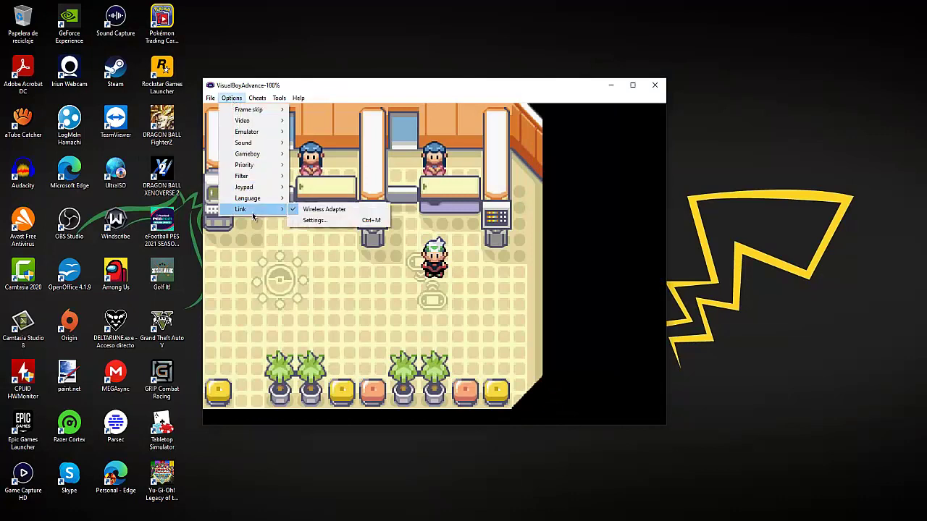
click(323, 220)
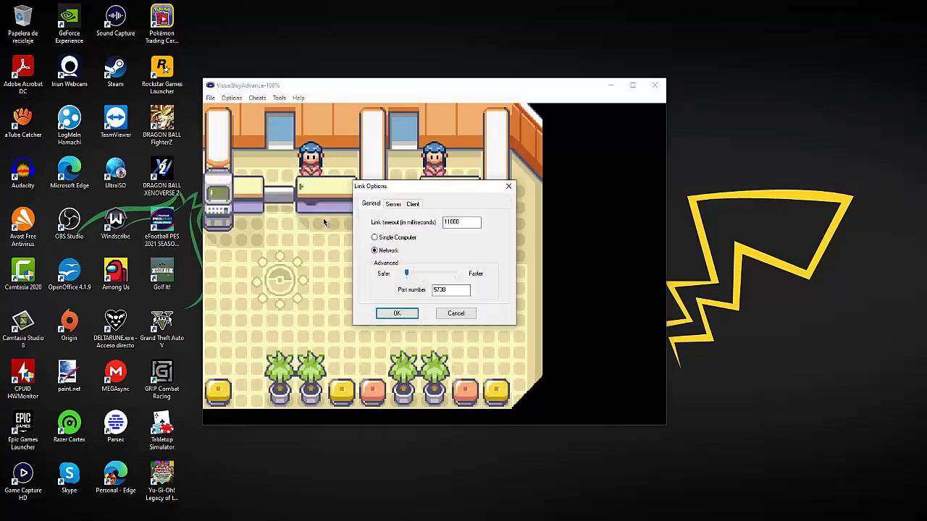
double_click(456, 223)
click(455, 224)
double_click(455, 223)
click(387, 252)
Step: Examine the server protocol settings and the client's server address settings in the link options
click(394, 208)
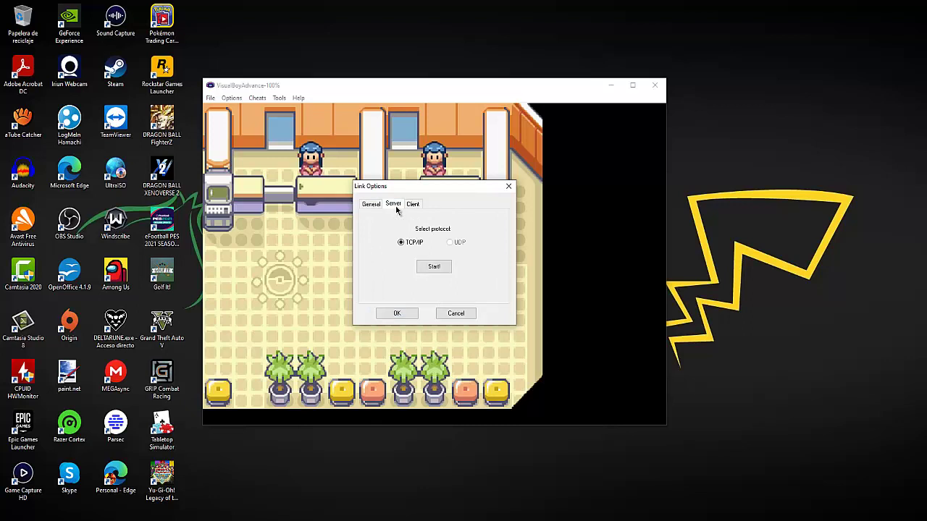
click(432, 269)
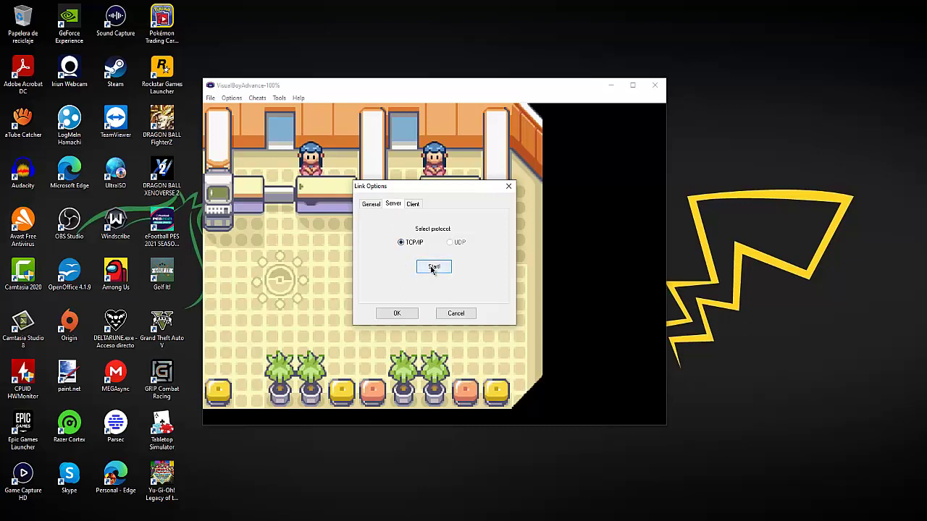
click(412, 205)
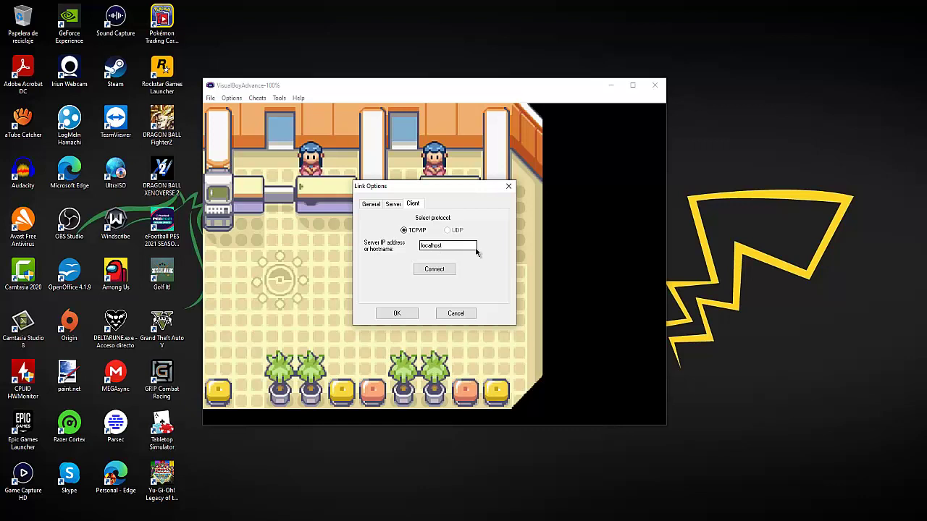
Step: Cancel out of the link options and walk the character around the floor of the game room
click(435, 275)
click(468, 315)
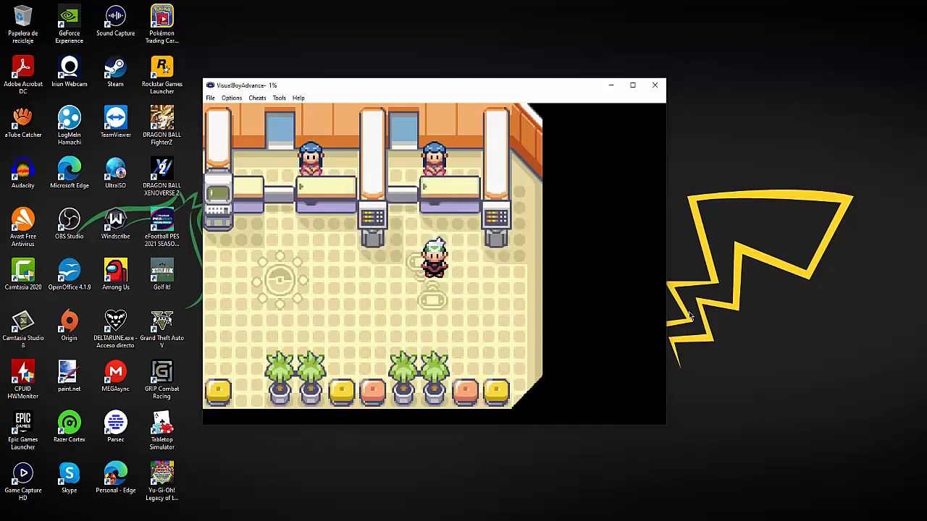
key(Right)
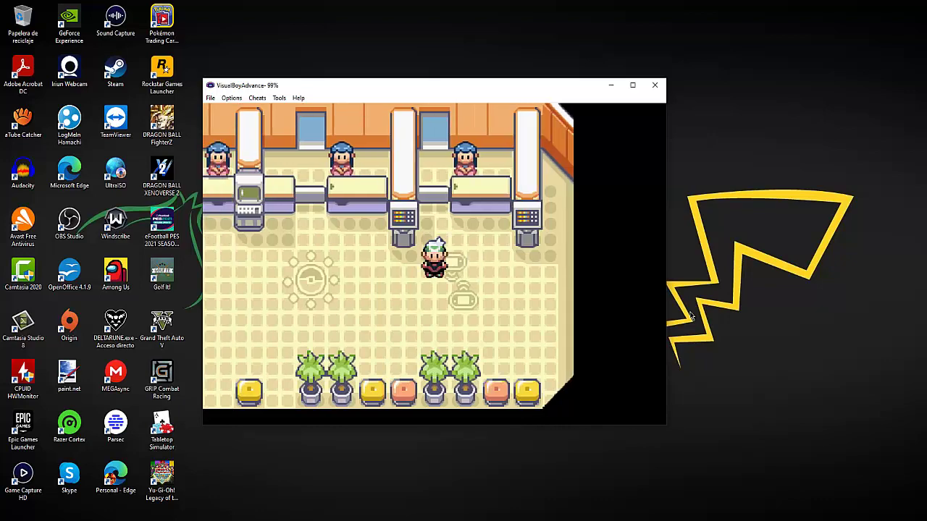
key(Down)
key(Up)
key(Down)
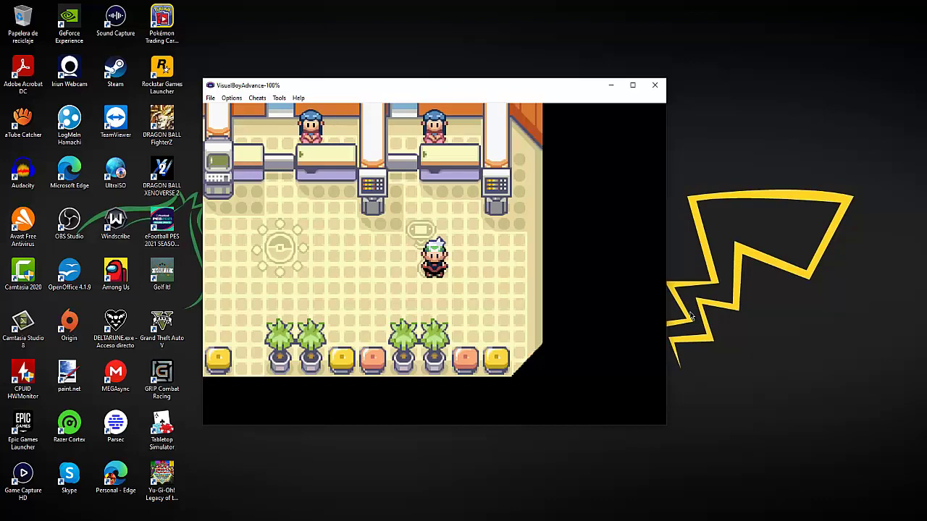
Step: Close VisualBoyAdvance and launch melonDS.exe from the melonDS folder inside Documents\All-Emus
click(655, 84)
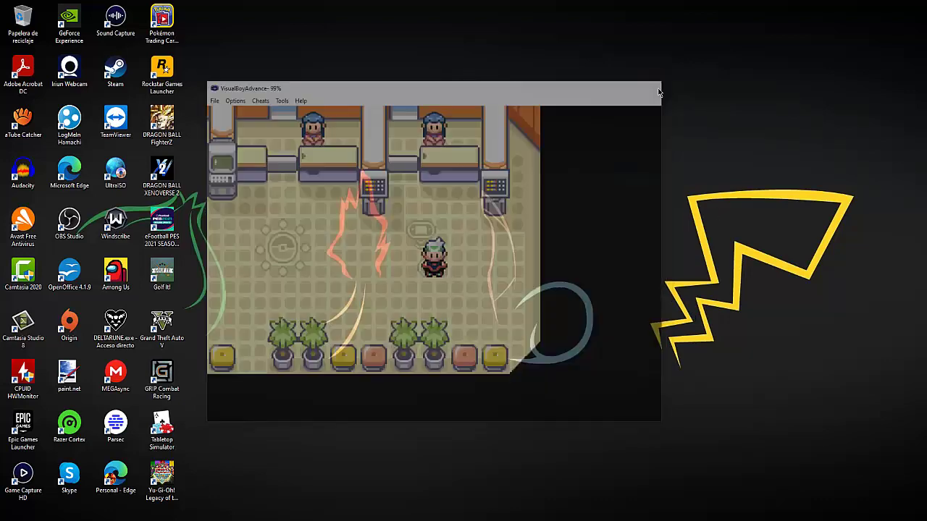
key(super+e)
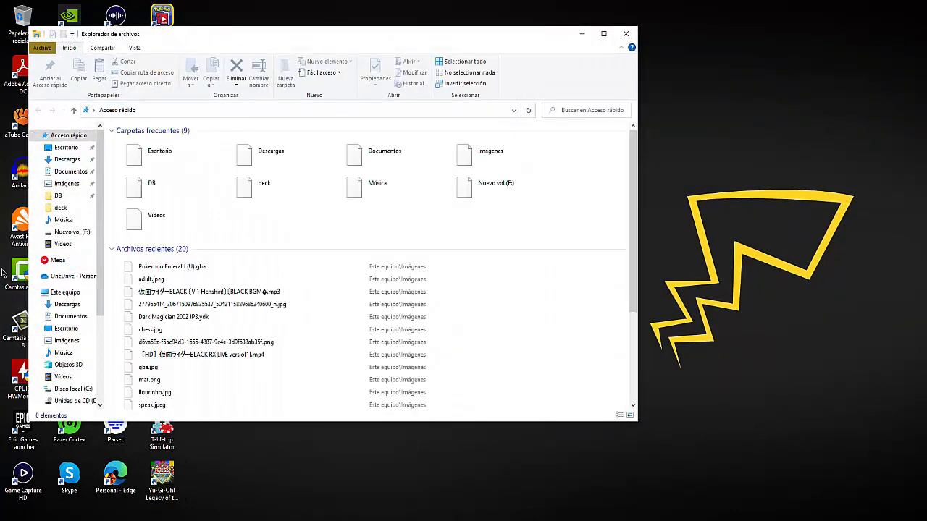
click(81, 173)
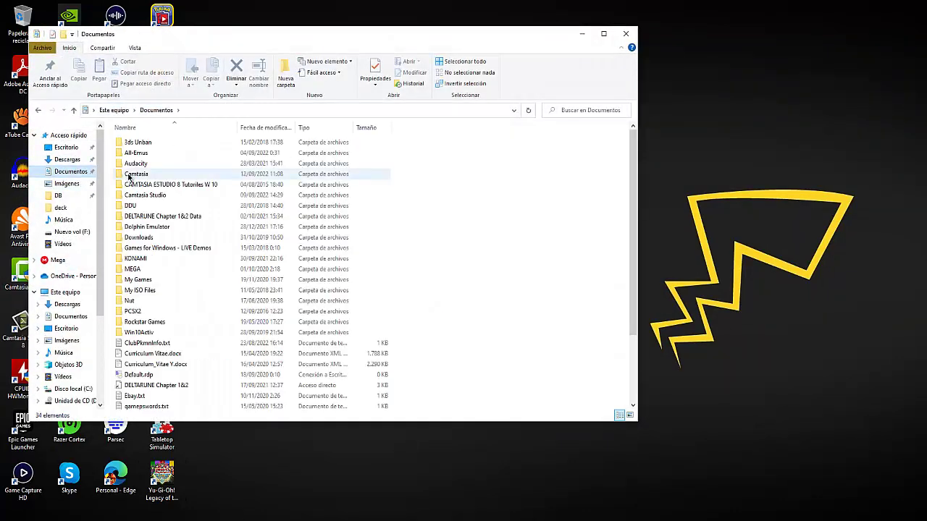
double_click(139, 153)
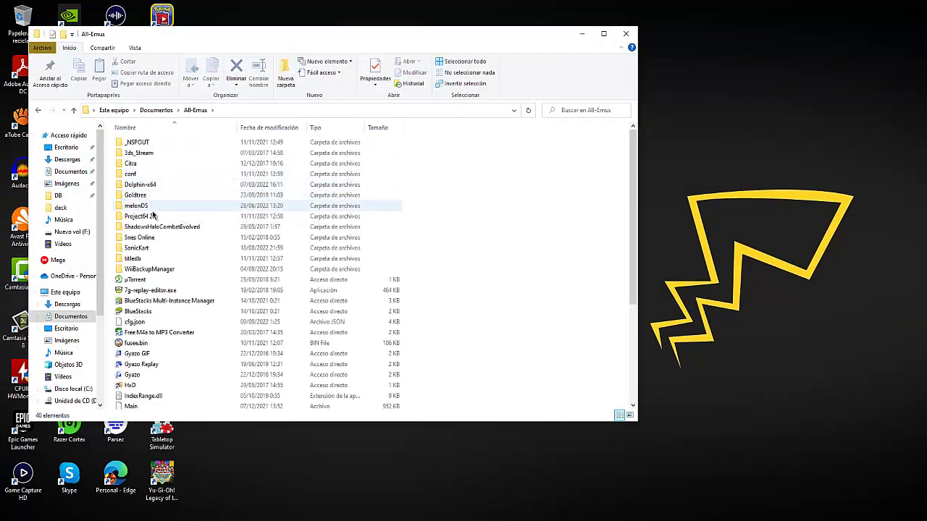
double_click(142, 205)
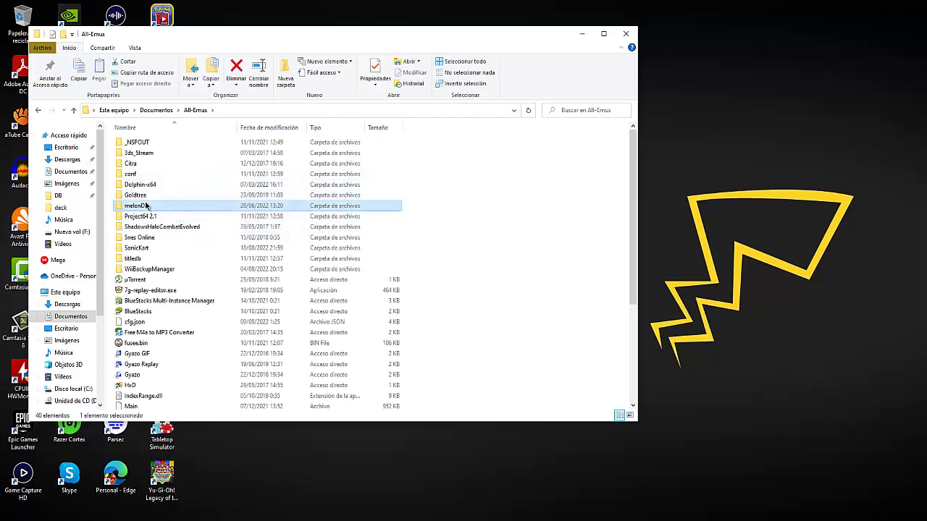
click(148, 206)
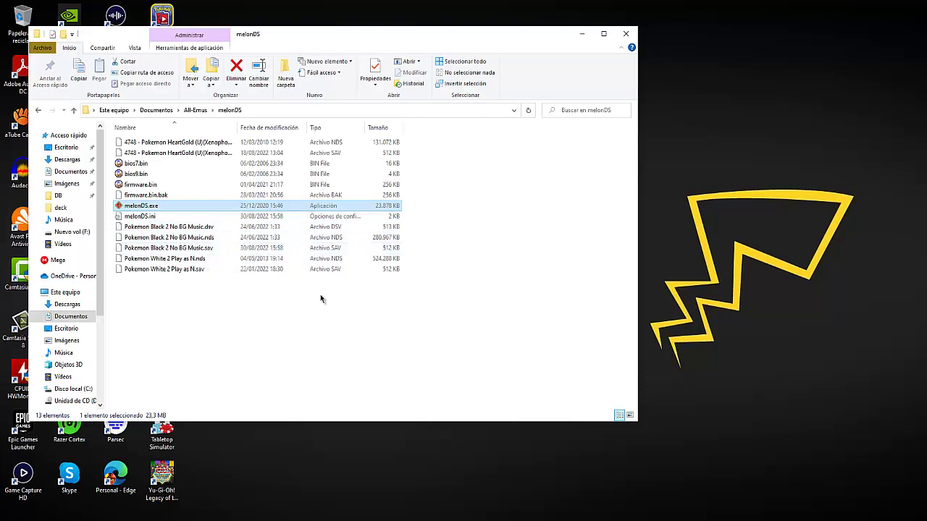
key(Return)
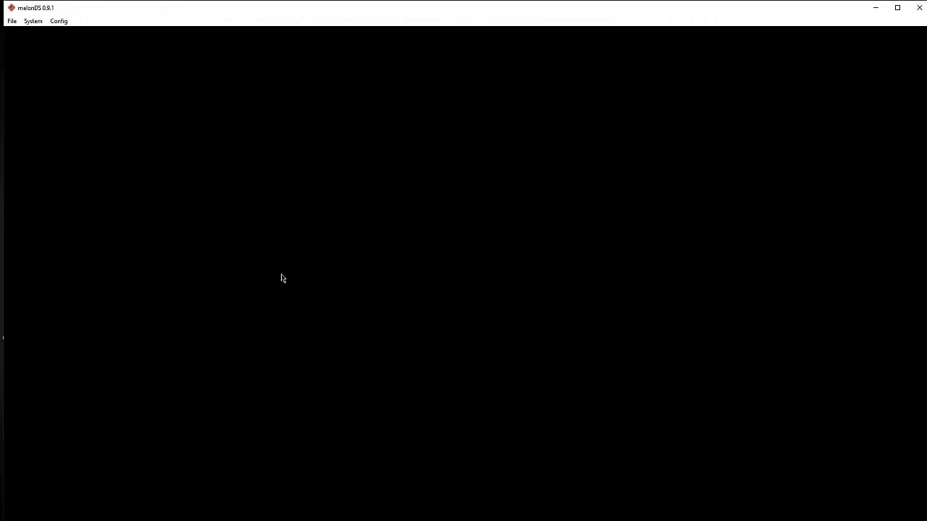
Step: Load the 4748 - Pokemon HeartGold (U) ROM from the melonDS folder
click(10, 22)
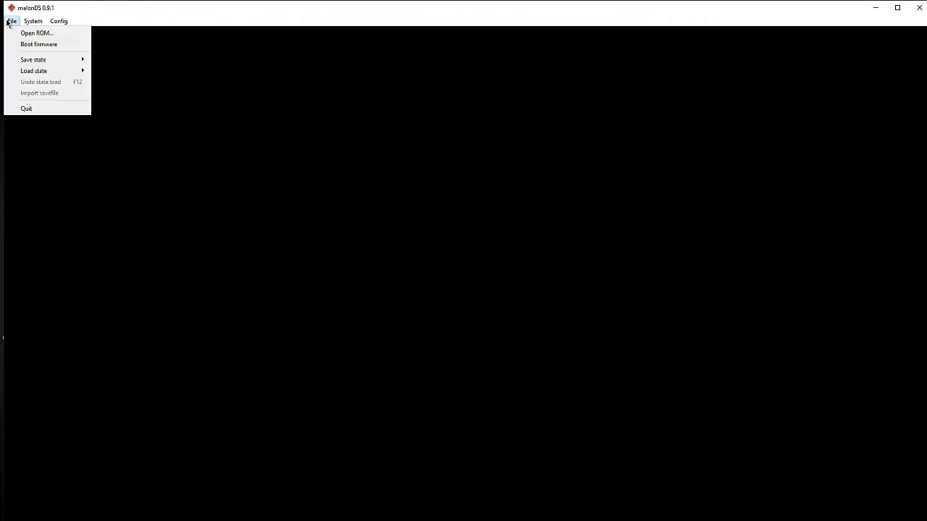
click(22, 34)
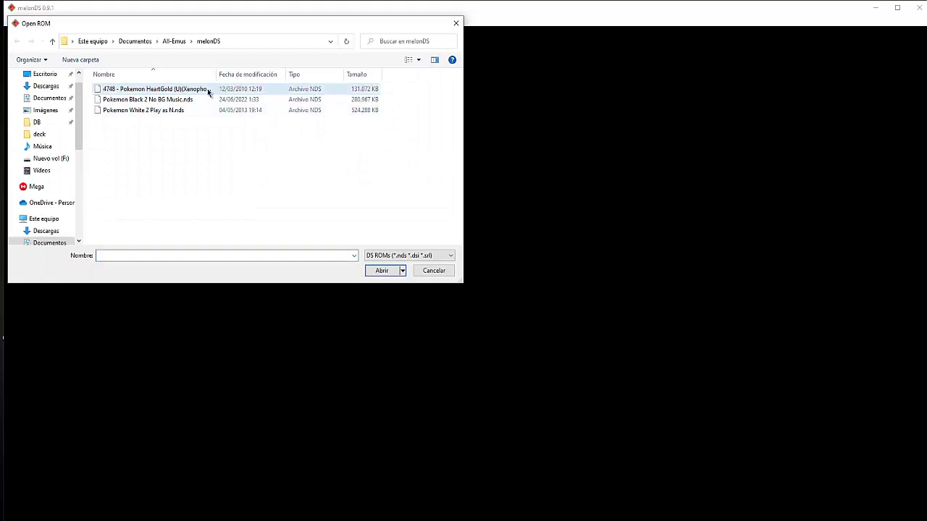
click(156, 88)
click(381, 270)
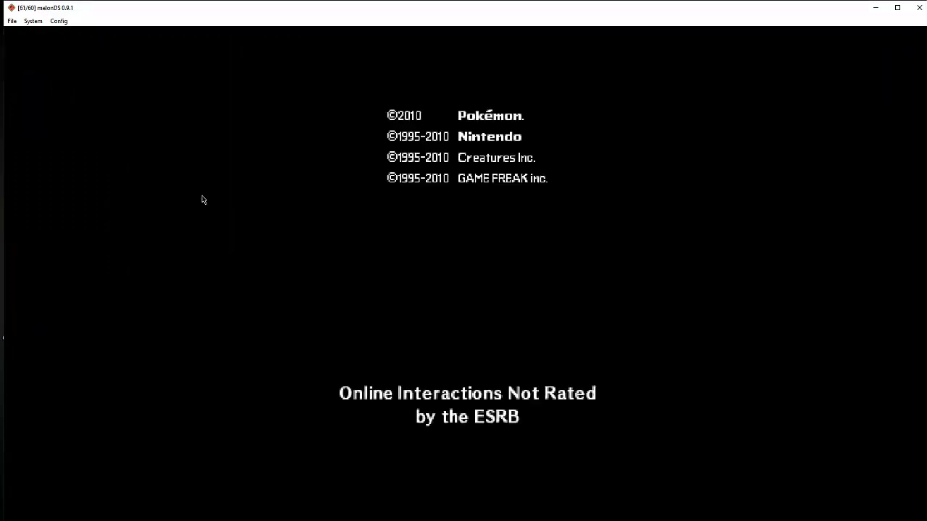
Step: Examine the DS-mode BIOS and firmware file paths in the emulator settings, leaving them without saving
click(62, 27)
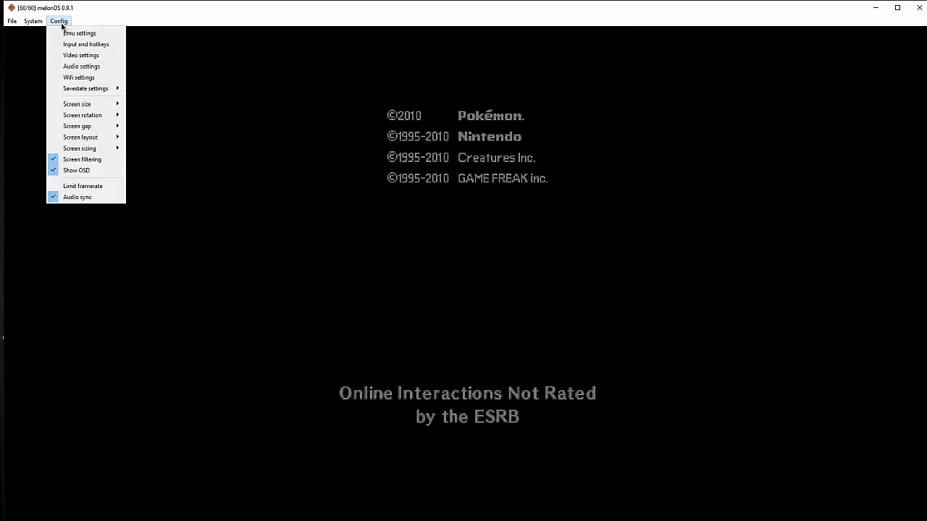
mouse_move(39, 25)
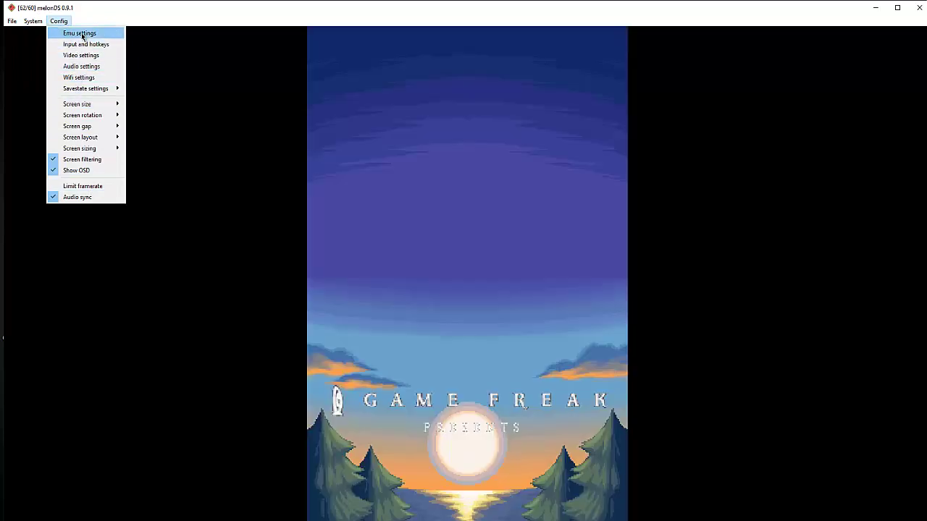
click(79, 33)
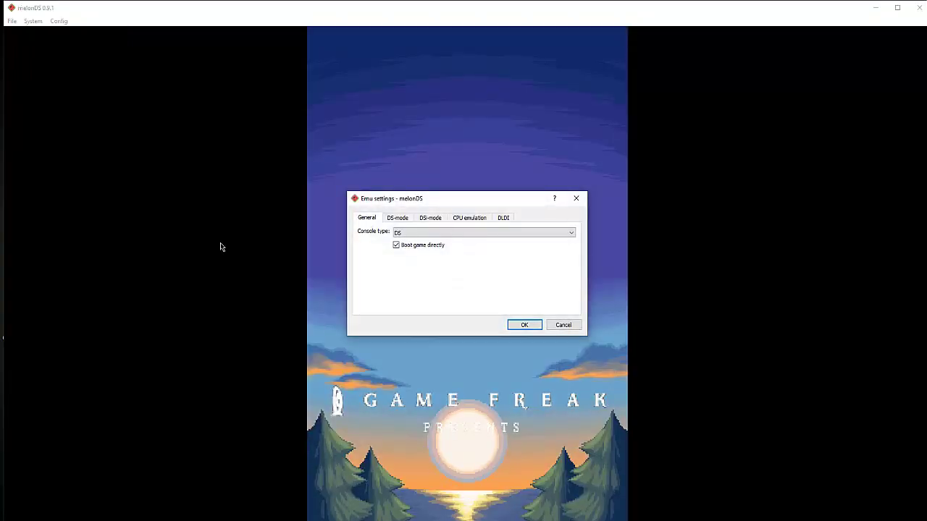
click(407, 220)
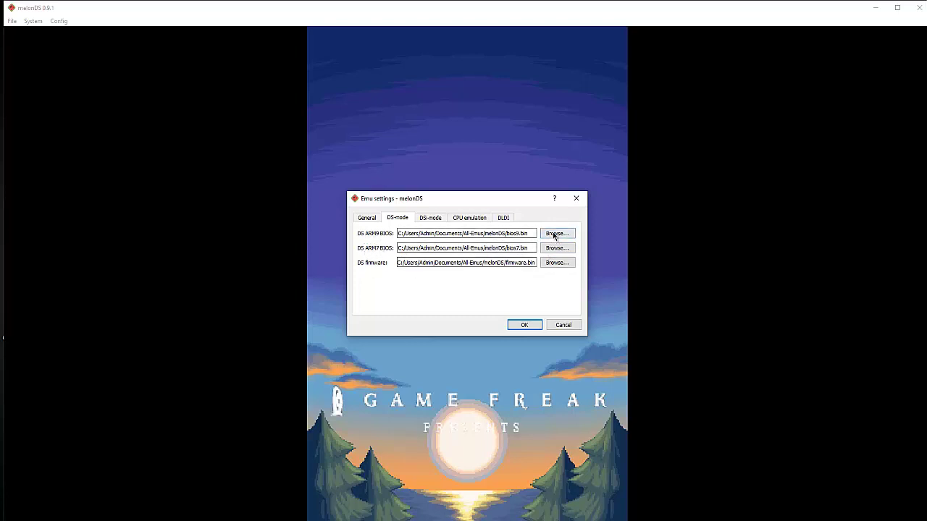
click(562, 325)
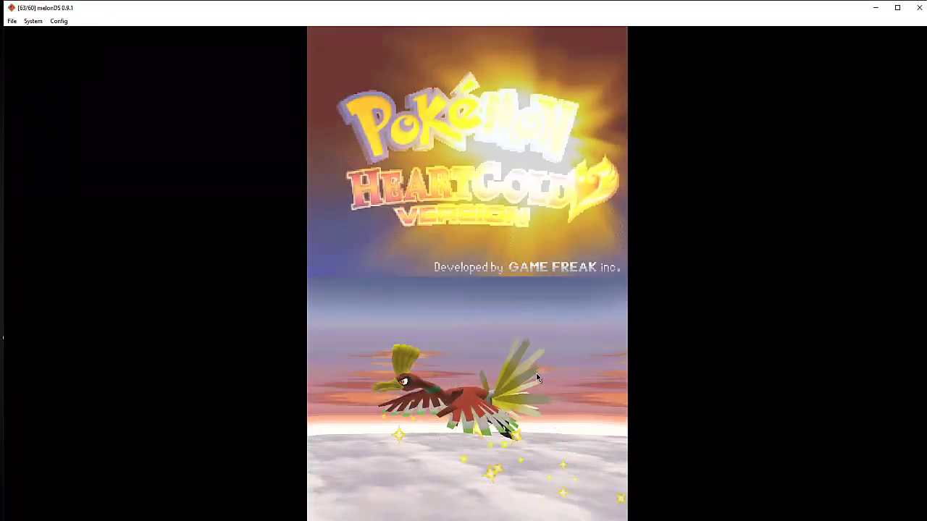
Step: Pass the HeartGold title screen and open Mystery Gift from the game's main menu
click(537, 377)
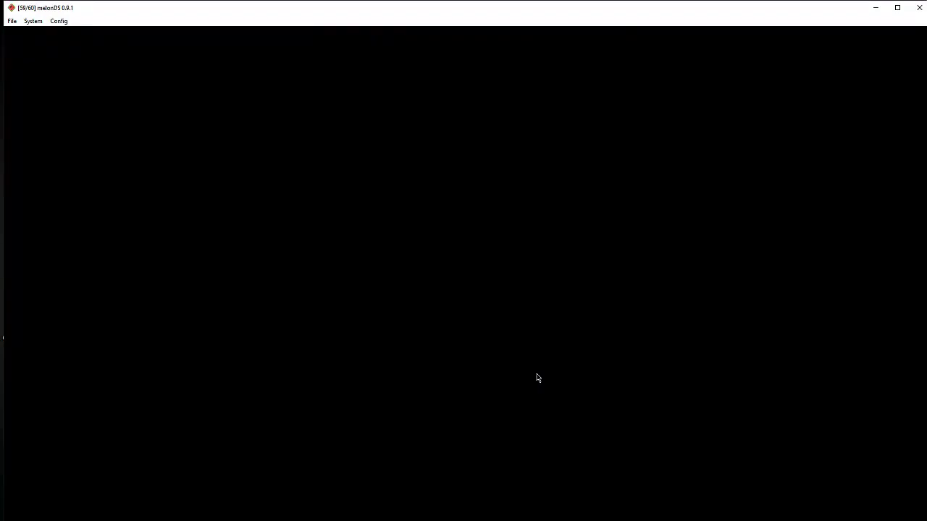
key(Down)
key(Down)
key(Down)
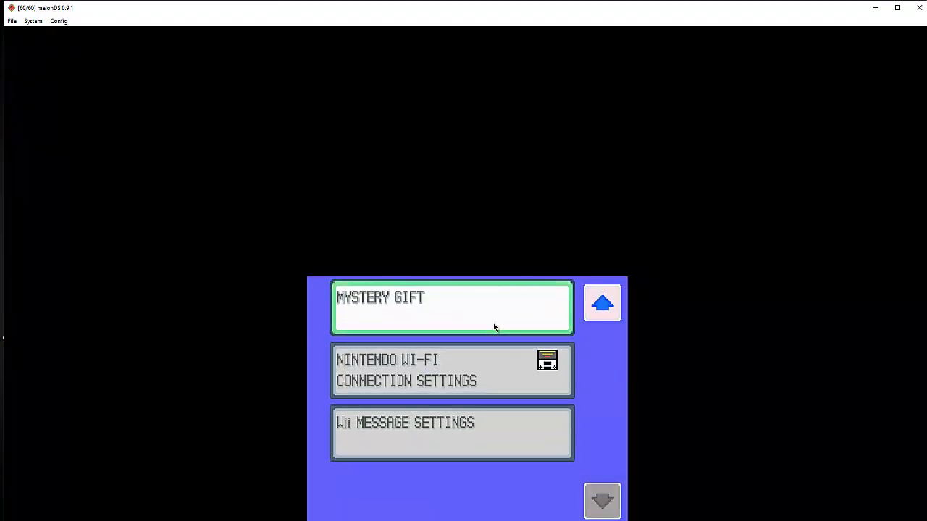
click(446, 312)
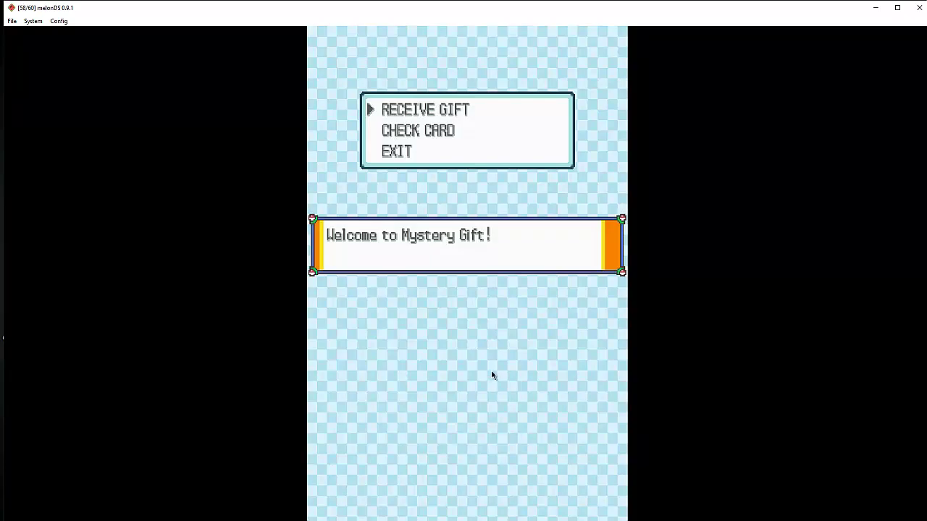
Step: Request a Mystery Gift via Nintendo WFC, agree to connect to Nintendo Wi-Fi Connection and go through the gift messages
key(x)
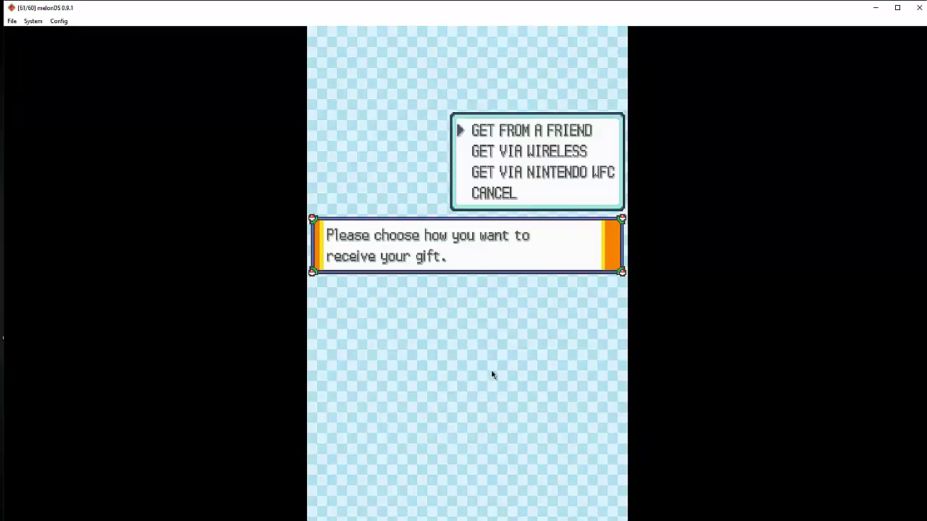
key(Down)
key(Down)
key(x)
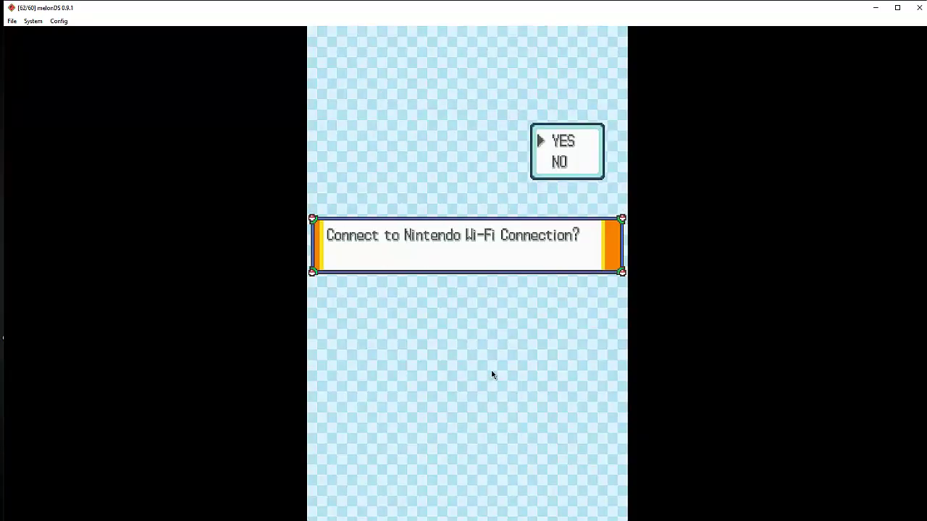
key(x)
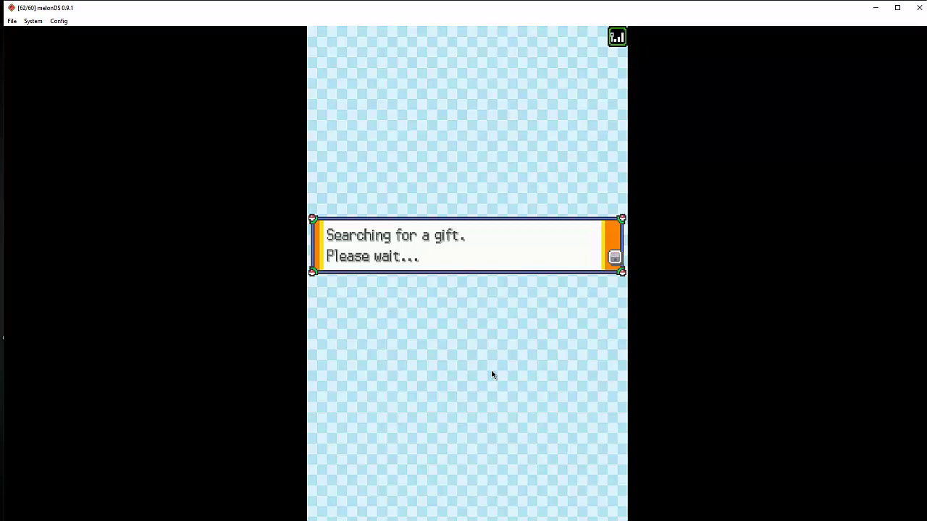
key(x)
key(x)
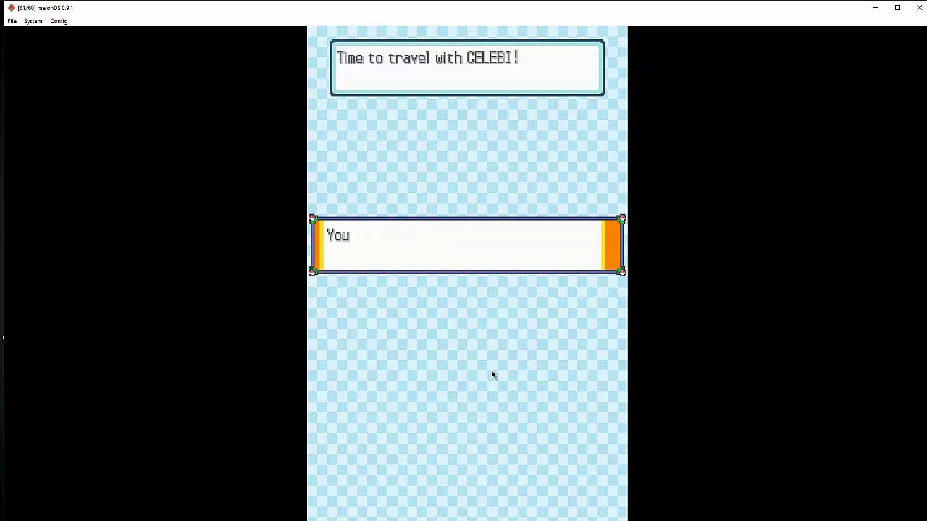
key(x)
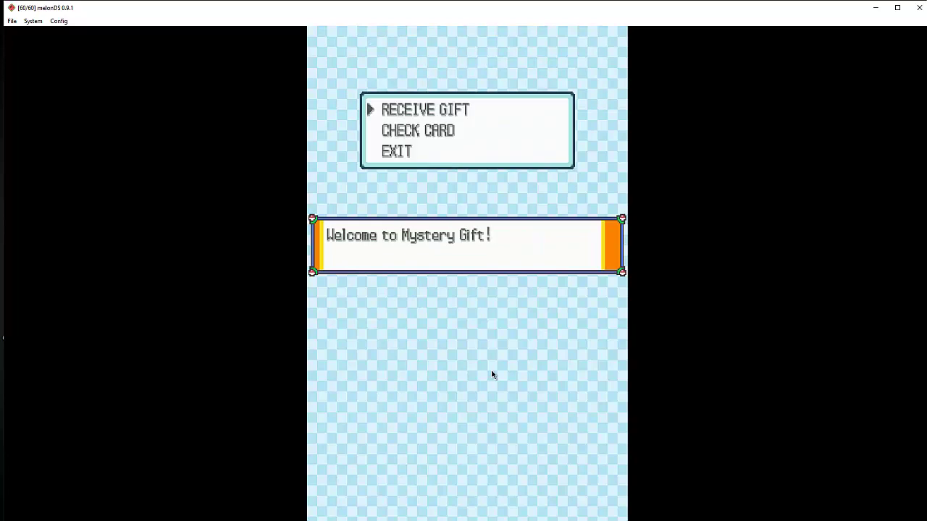
Step: Back out of the gift options and leave the Mystery Gift screen
key(x)
key(z)
key(z)
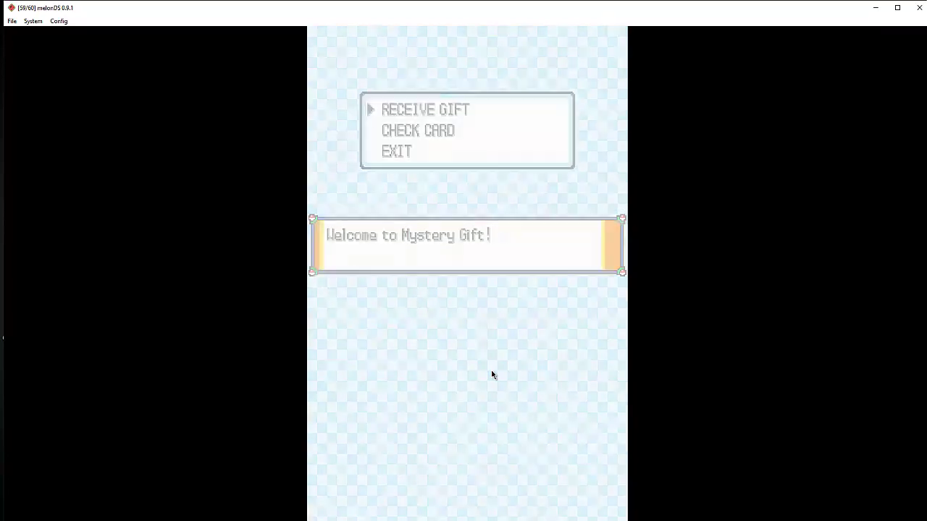